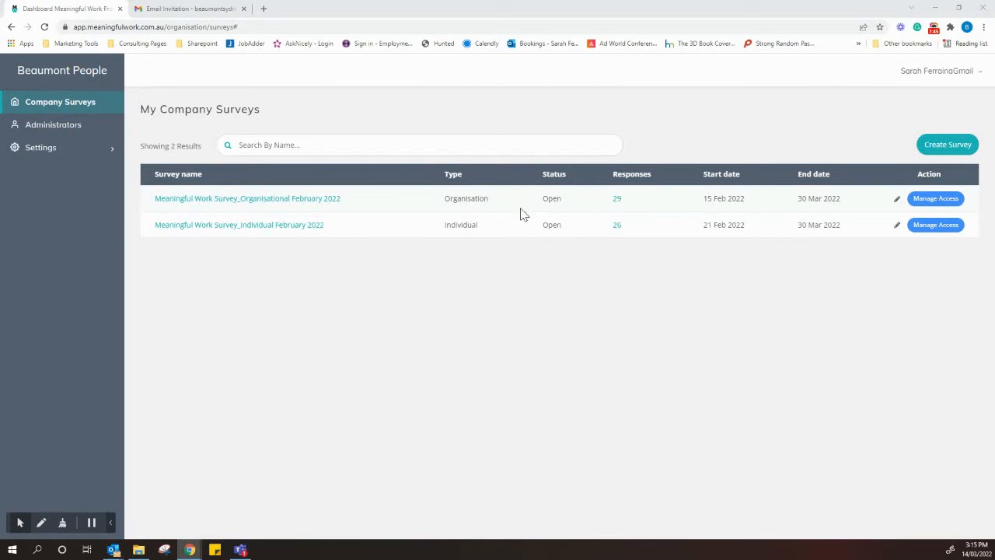
{"action": "left_click_drag", "start_coordinate": [522, 213], "coordinate": [536, 247]}
{"action": "left_click", "coordinate": [543, 258]}
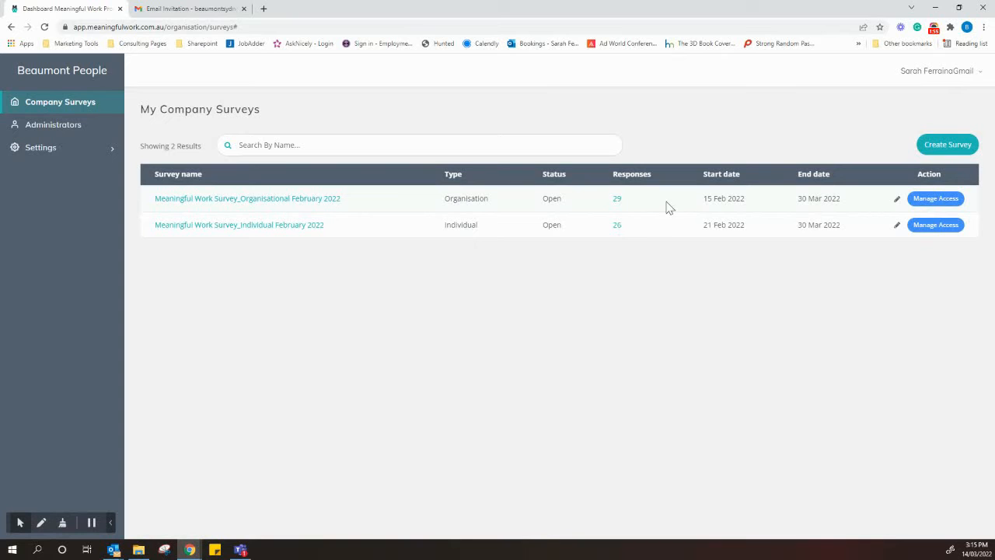
- Start a new survey named "Meaningful Work Survey_Organisational February 2023" and set its type to Organisational
{"action": "left_click", "coordinate": [933, 156]}
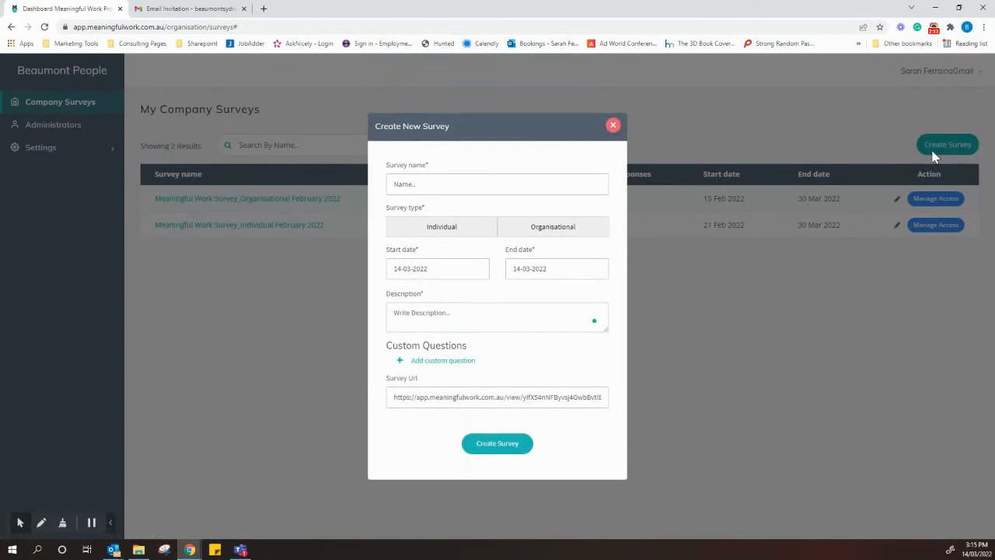
{"action": "left_click", "coordinate": [472, 186]}
{"action": "type", "text": "Meaningful Work Survey_Organisational February 2022"}
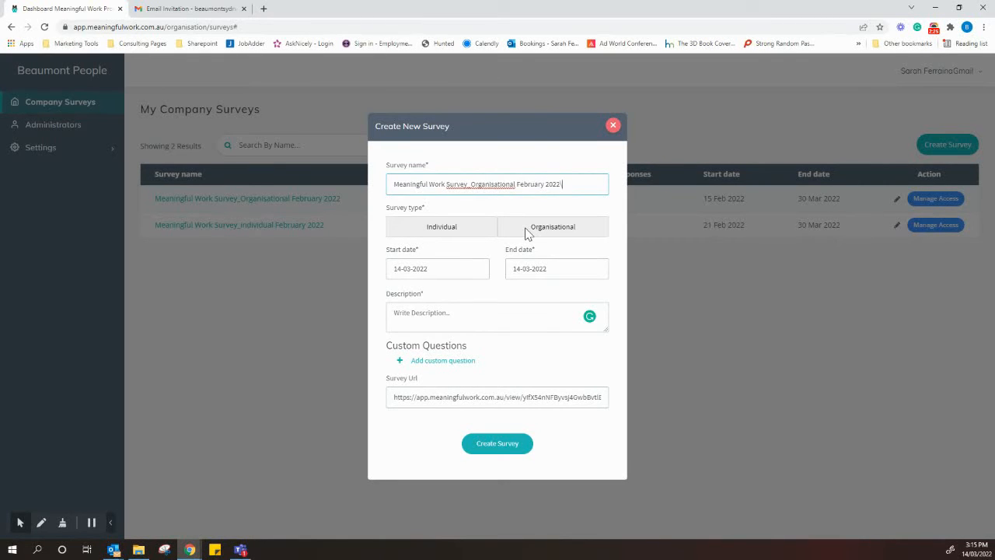
{"action": "key", "text": "BackSpace"}
{"action": "type", "text": "3"}
{"action": "left_click", "coordinate": [544, 238]}
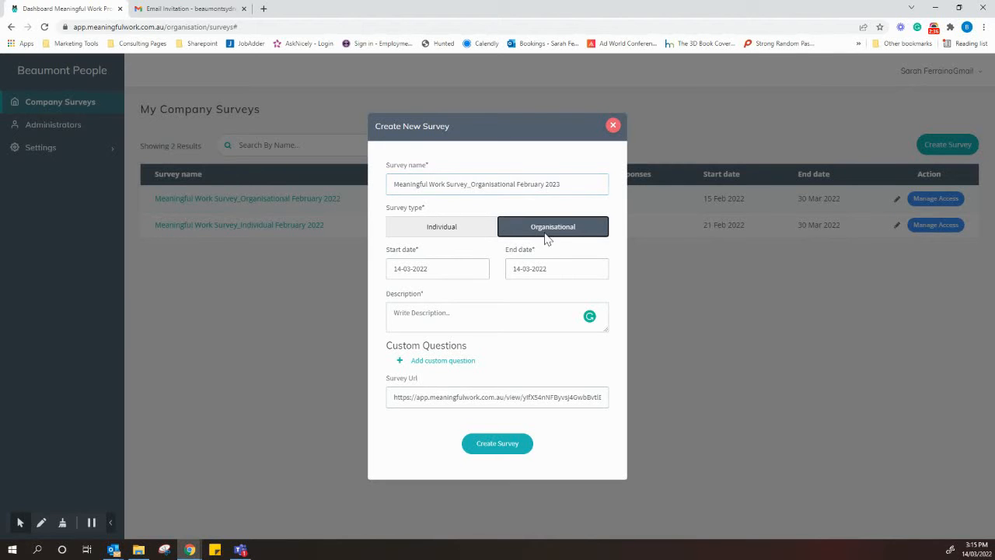
- Set the new survey's start date to 01-02-2023
{"action": "left_click", "coordinate": [452, 269]}
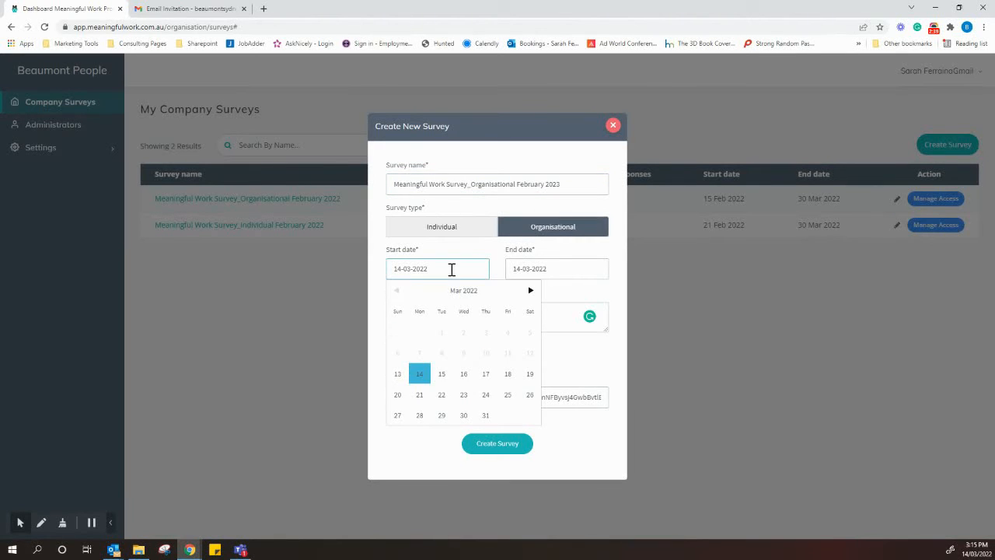
{"action": "left_click", "coordinate": [530, 290]}
{"action": "left_click", "coordinate": [530, 290]}
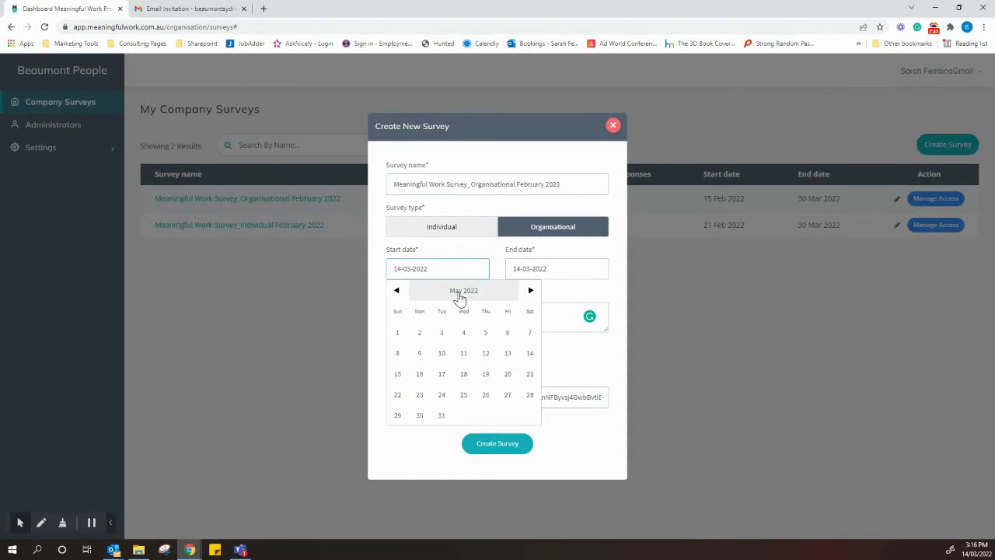
{"action": "left_click", "coordinate": [471, 295]}
{"action": "left_click", "coordinate": [530, 291]}
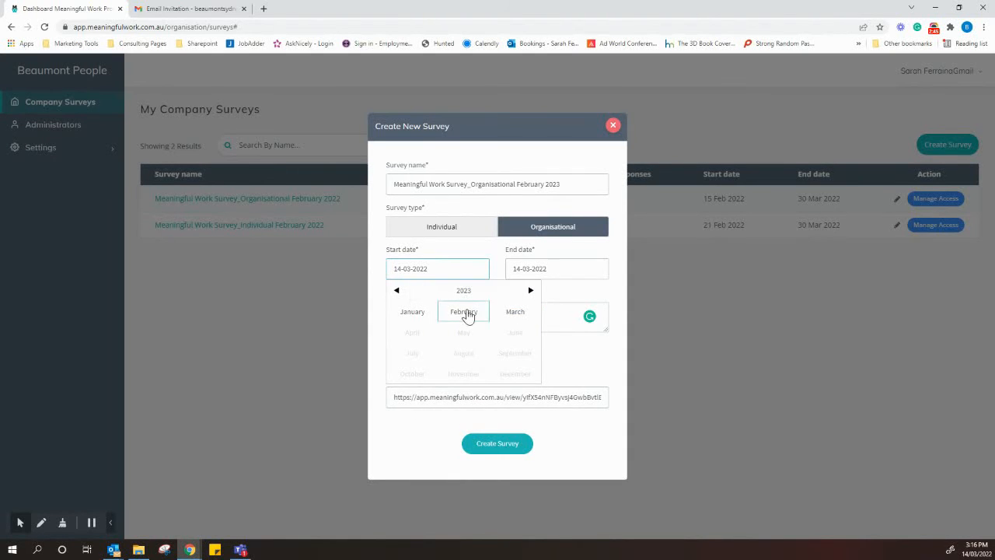
{"action": "left_click", "coordinate": [464, 291]}
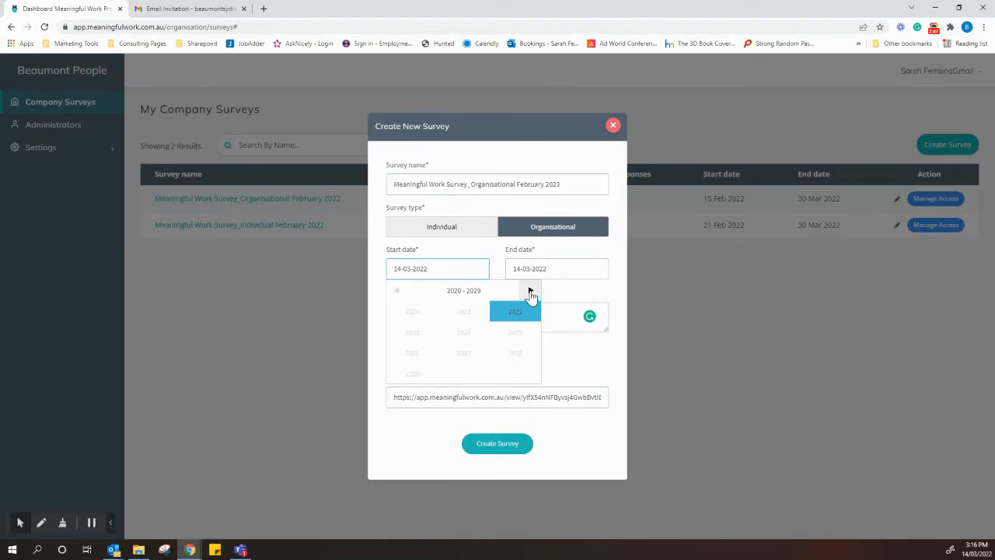
{"action": "left_click", "coordinate": [530, 293]}
{"action": "left_click", "coordinate": [398, 294]}
{"action": "left_click", "coordinate": [503, 312]}
{"action": "left_click", "coordinate": [531, 290]}
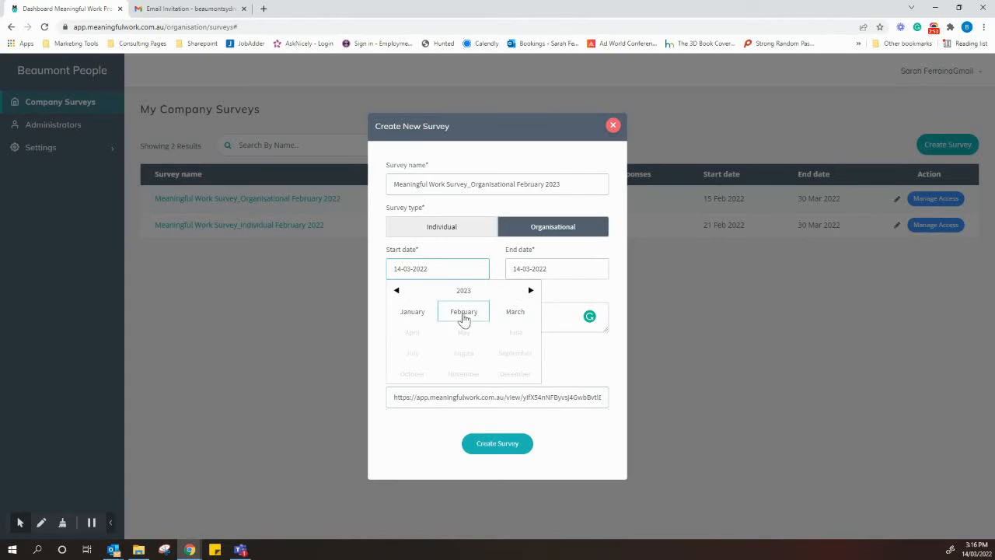
{"action": "left_click", "coordinate": [465, 312]}
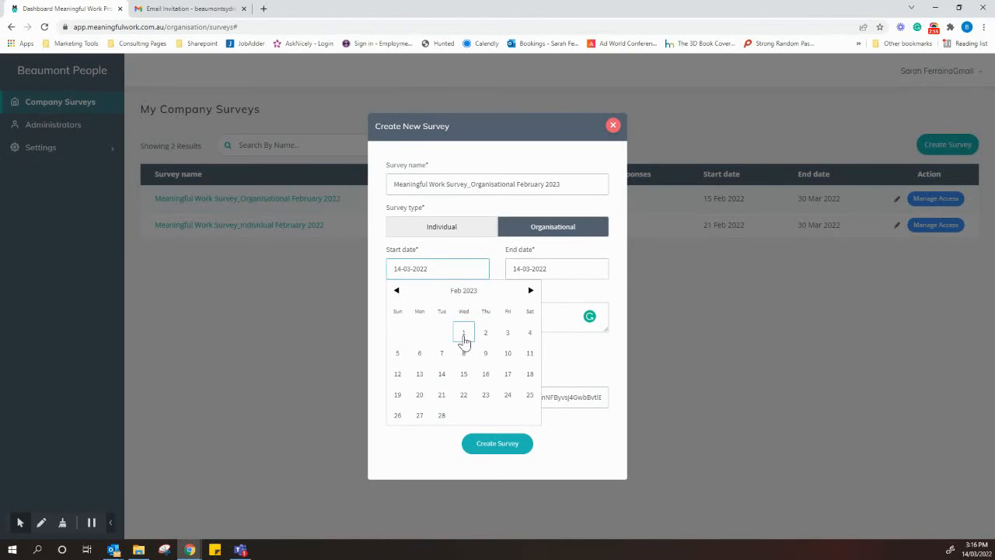
{"action": "left_click", "coordinate": [464, 335]}
- Set the new survey's end date to 28-02-2023
{"action": "left_click", "coordinate": [544, 272]}
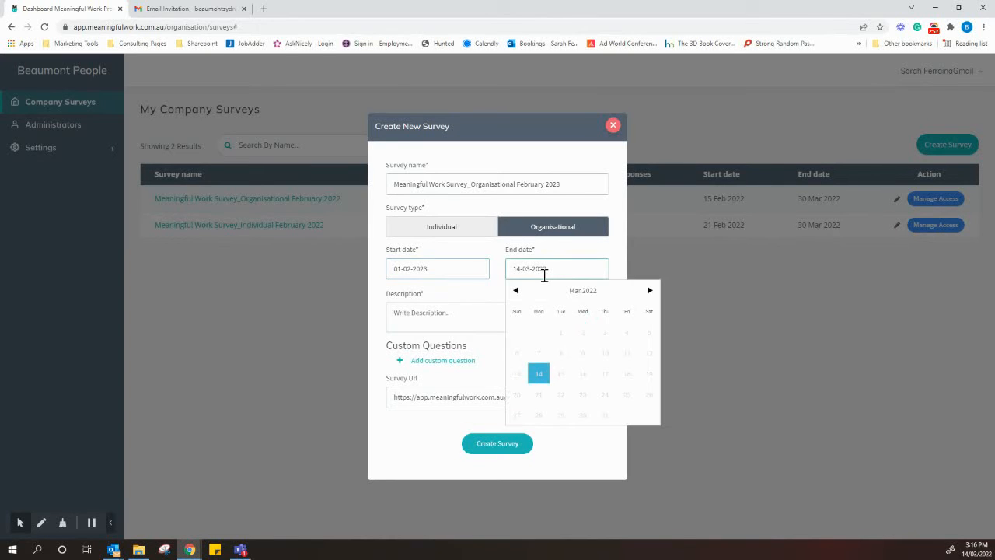
{"action": "left_click", "coordinate": [580, 294]}
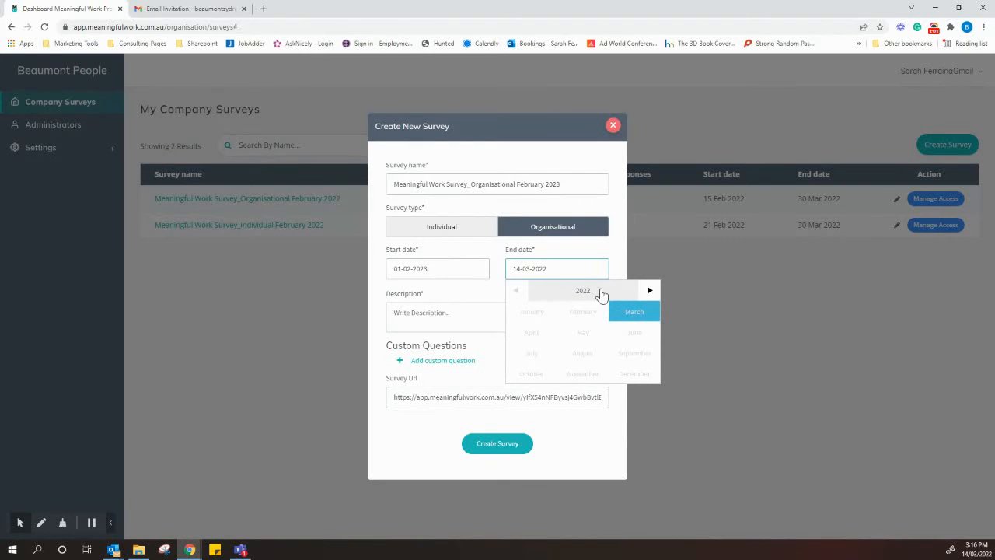
{"action": "left_click", "coordinate": [601, 294]}
{"action": "left_click", "coordinate": [544, 332]}
{"action": "left_click", "coordinate": [583, 311]}
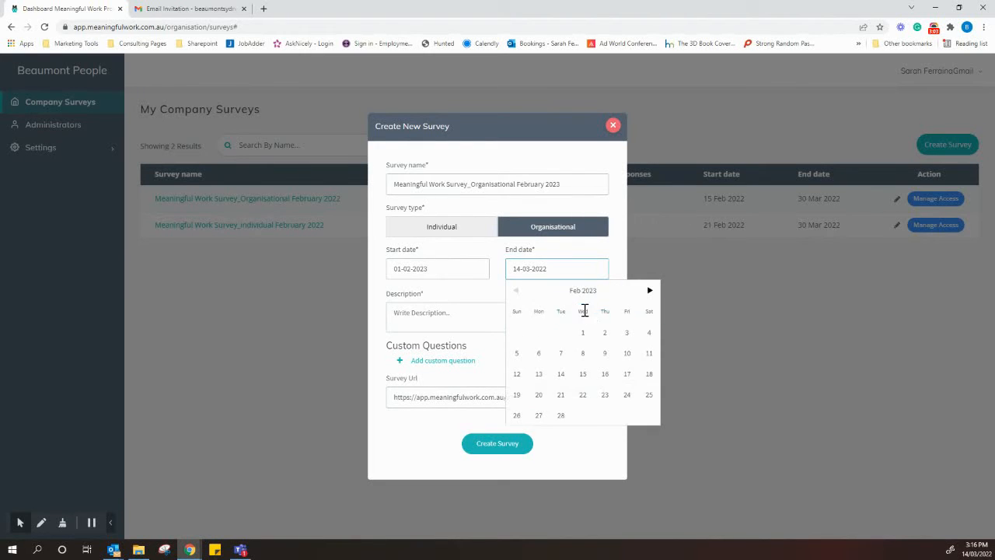
{"action": "left_click", "coordinate": [562, 417]}
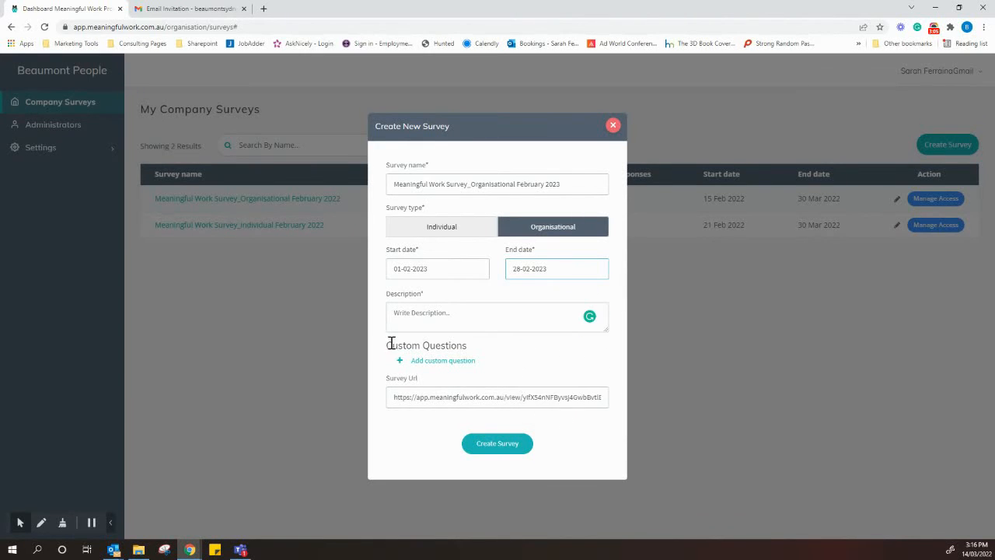
- Enter "Compare to 2022 results" as the survey description
{"action": "left_click", "coordinate": [427, 312]}
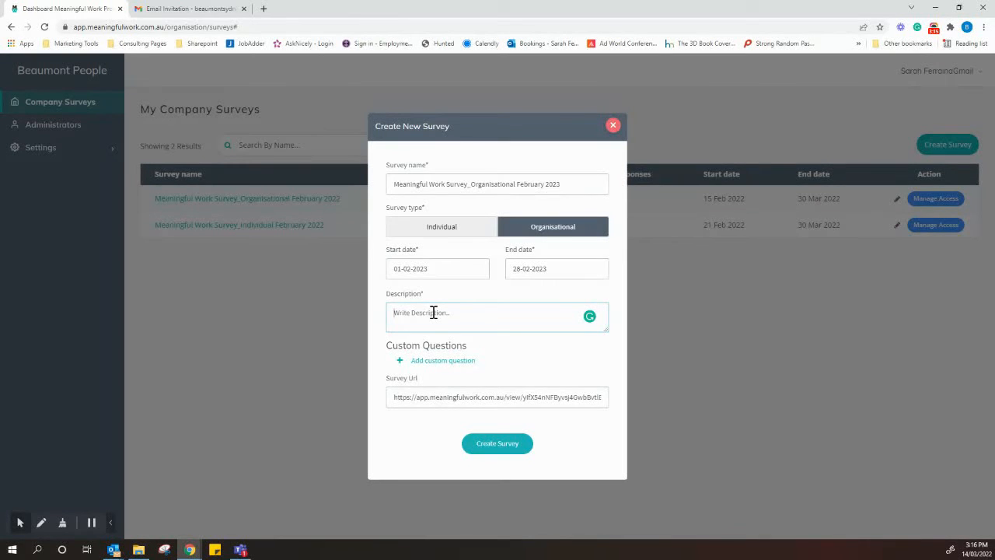
{"action": "type", "text": "Cpm"}
{"action": "key", "text": "BackSpace"}
{"action": "type", "text": "ompare to 2022 results"}
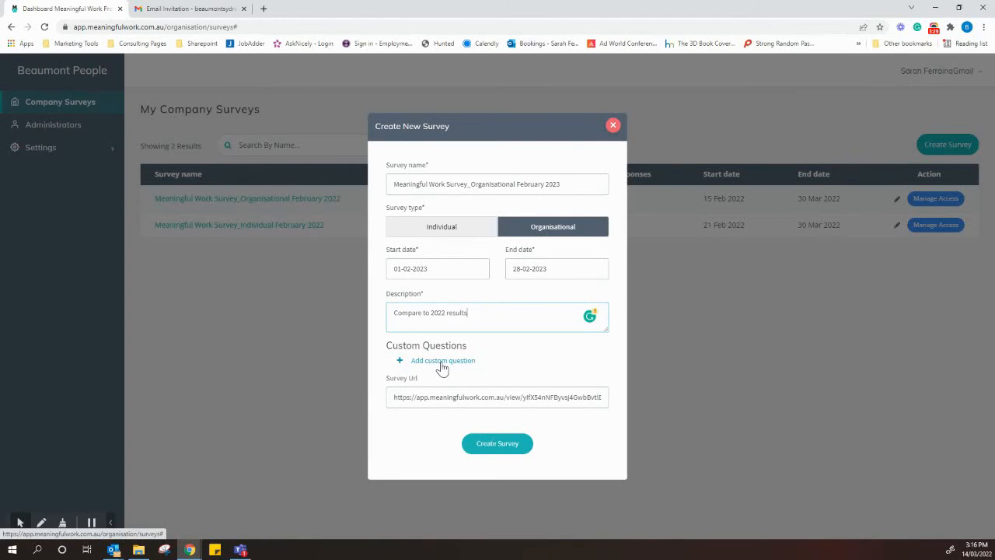
- Add a blank custom question to the survey and remove it again
{"action": "left_click", "coordinate": [440, 362]}
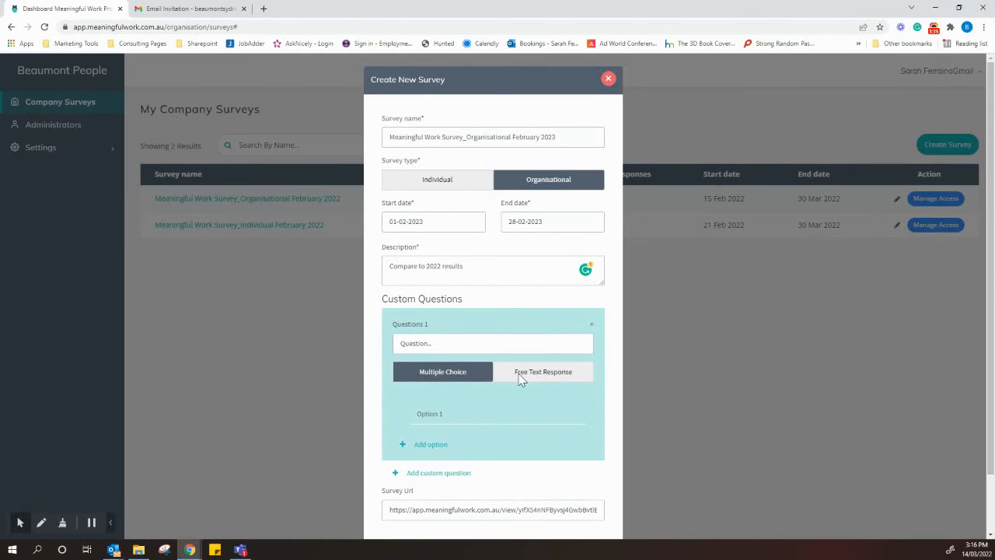
{"action": "left_click", "coordinate": [592, 324]}
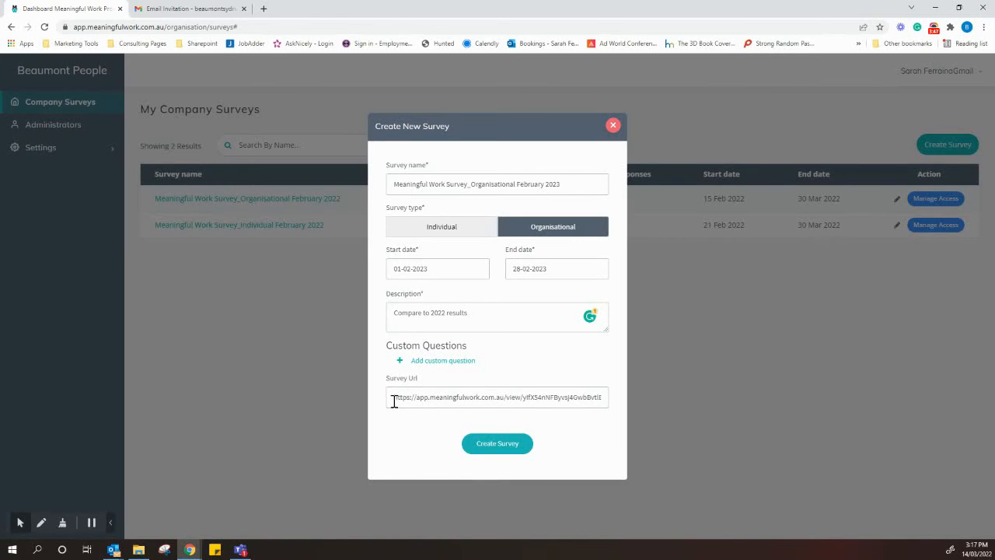
- Highlight the generated survey URL, and create the survey without custom questions
{"action": "left_click_drag", "start_coordinate": [391, 396], "coordinate": [626, 404]}
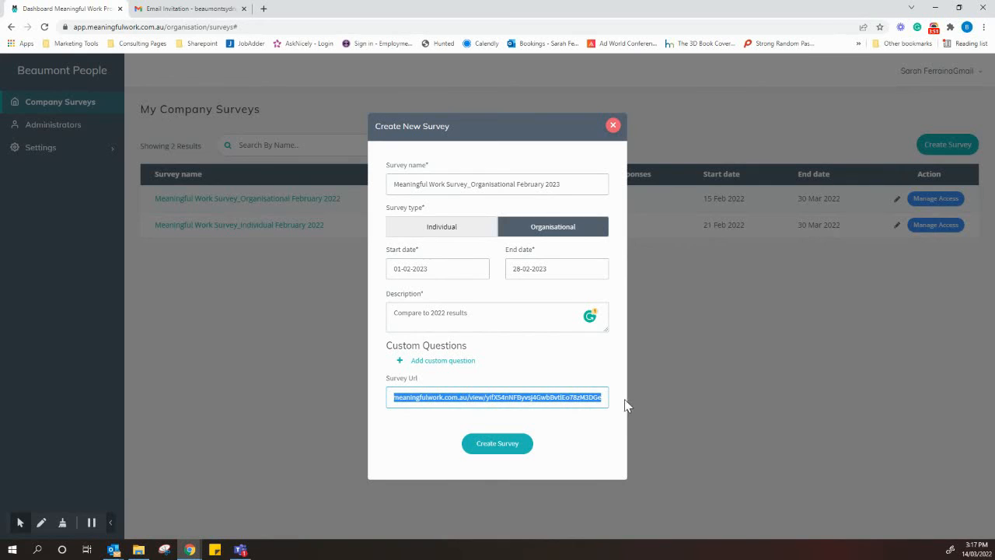
{"action": "left_click", "coordinate": [595, 426]}
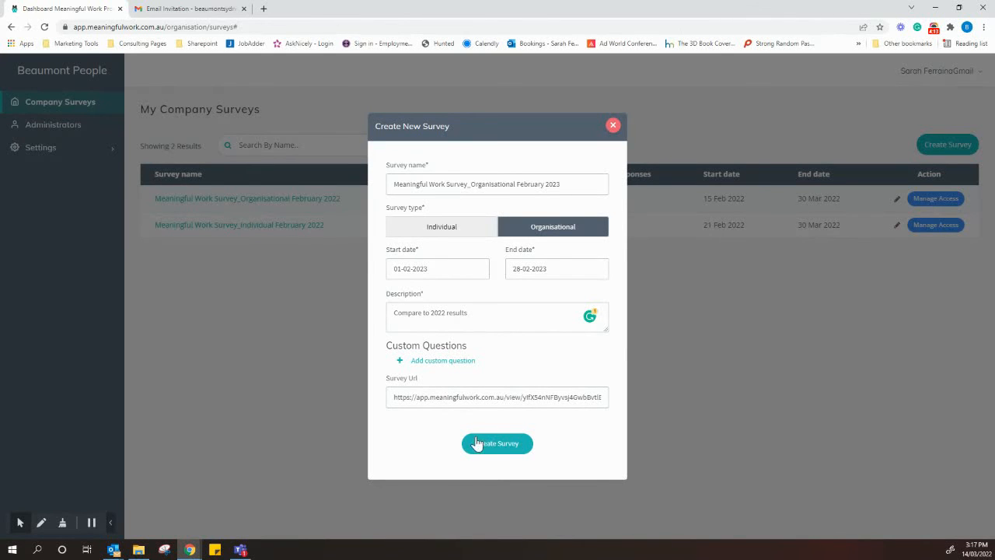
{"action": "left_click", "coordinate": [497, 445]}
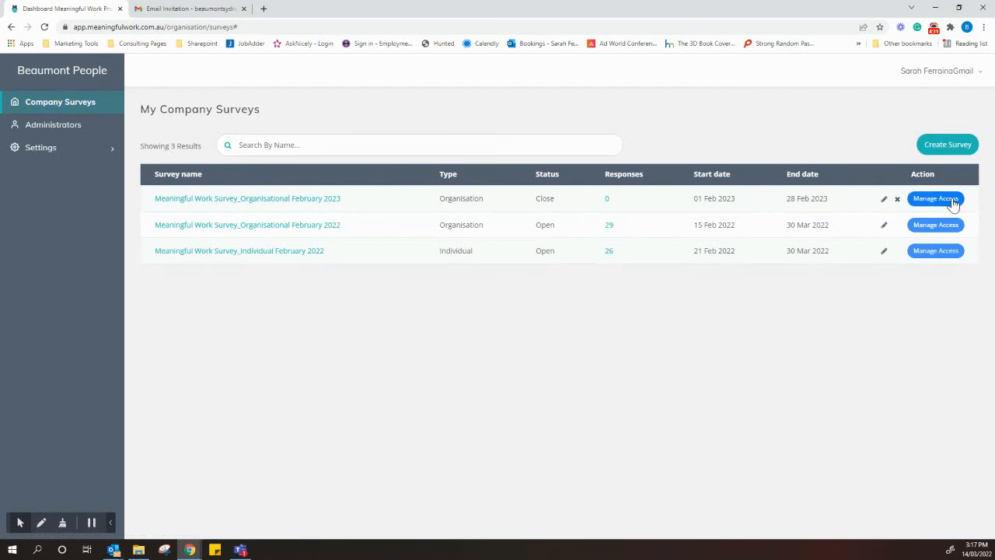
- Edit the Organisational February 2023 survey, set its end date to 14-03-2023 and update the survey
{"action": "left_click", "coordinate": [885, 201]}
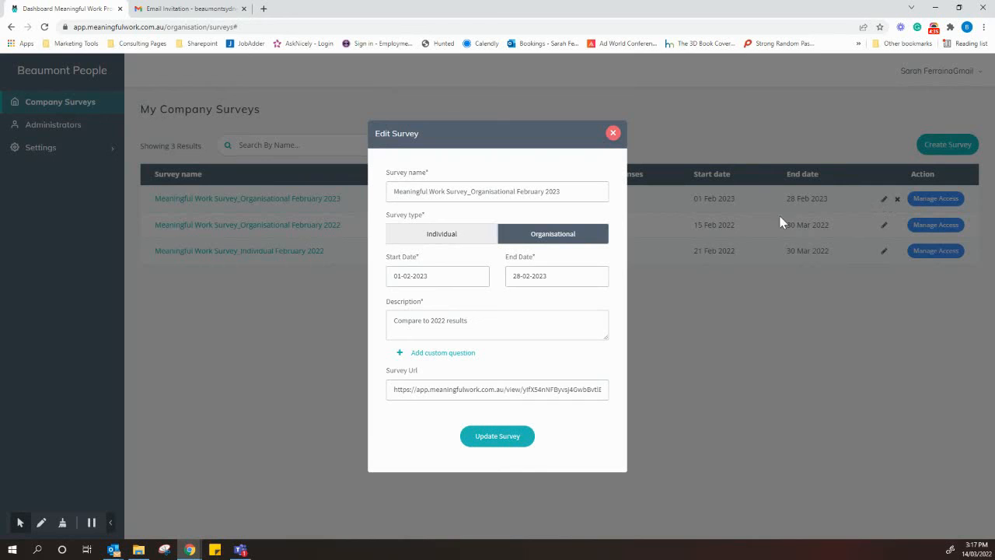
{"action": "left_click", "coordinate": [562, 277]}
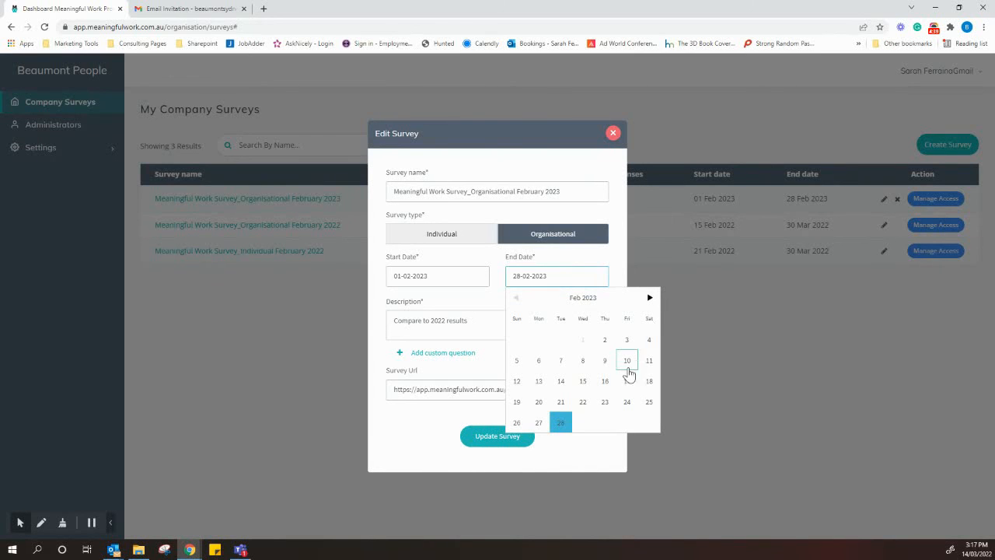
{"action": "left_click", "coordinate": [650, 298]}
{"action": "left_click", "coordinate": [557, 385]}
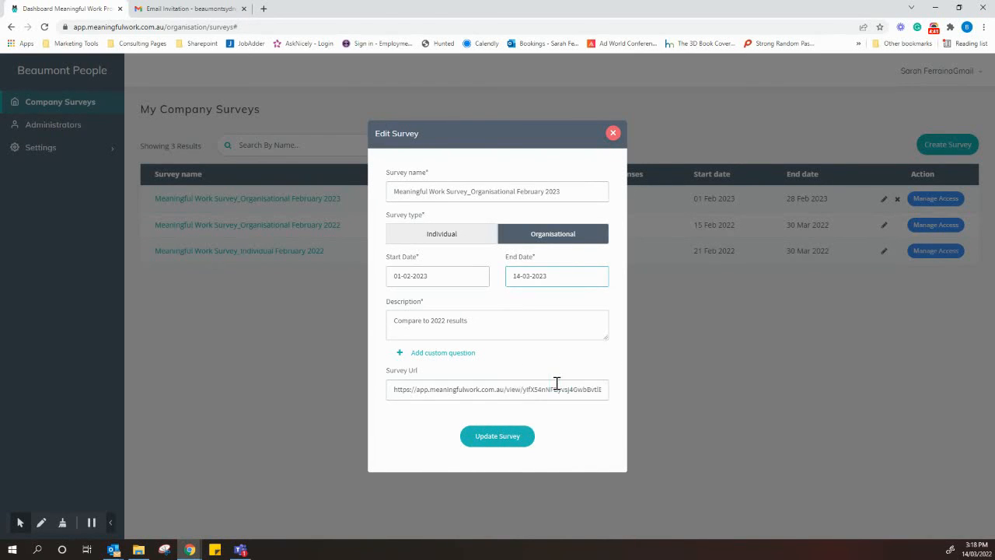
{"action": "left_click", "coordinate": [496, 437]}
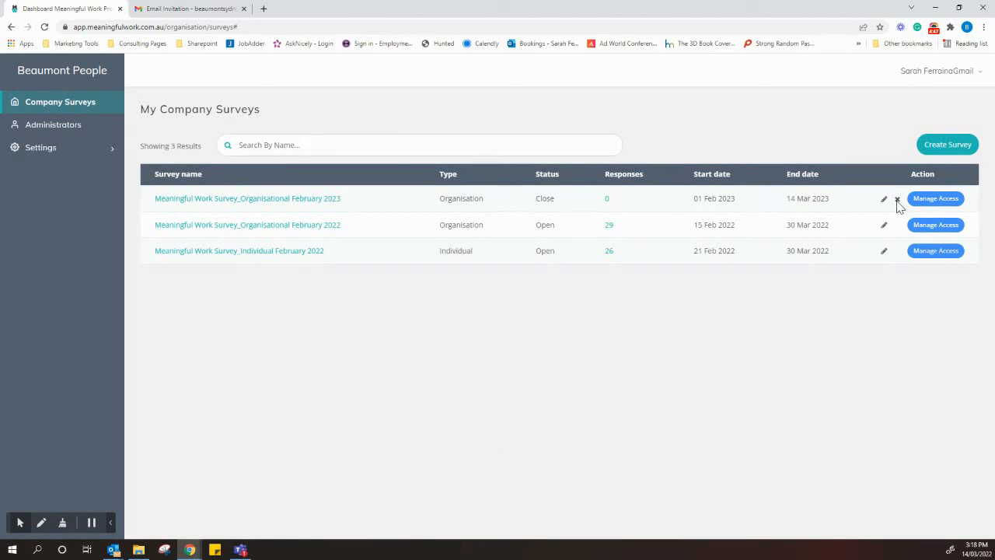
- Manage access to the Organisational February 2023 survey and add the third listed person as survey manager
{"action": "left_click", "coordinate": [931, 199]}
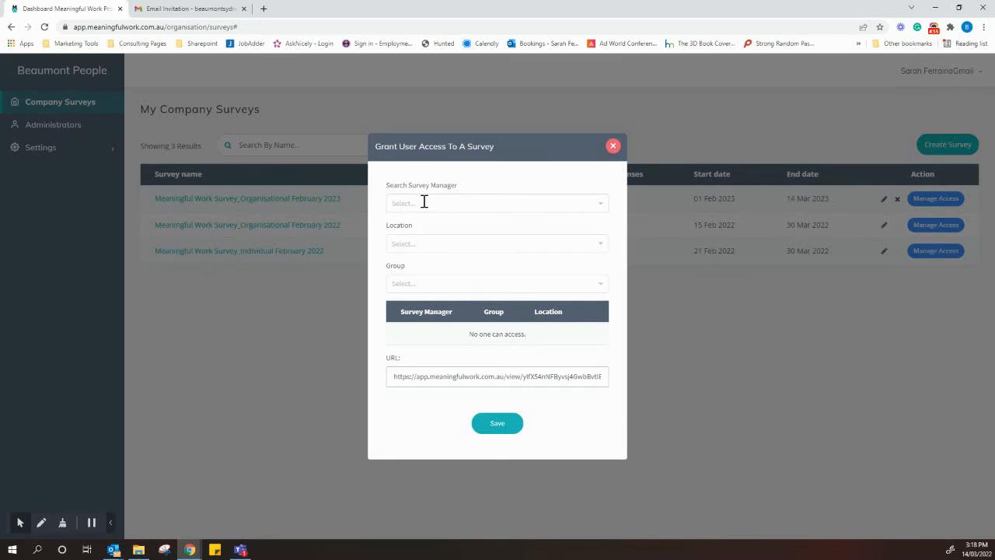
{"action": "left_click", "coordinate": [553, 207]}
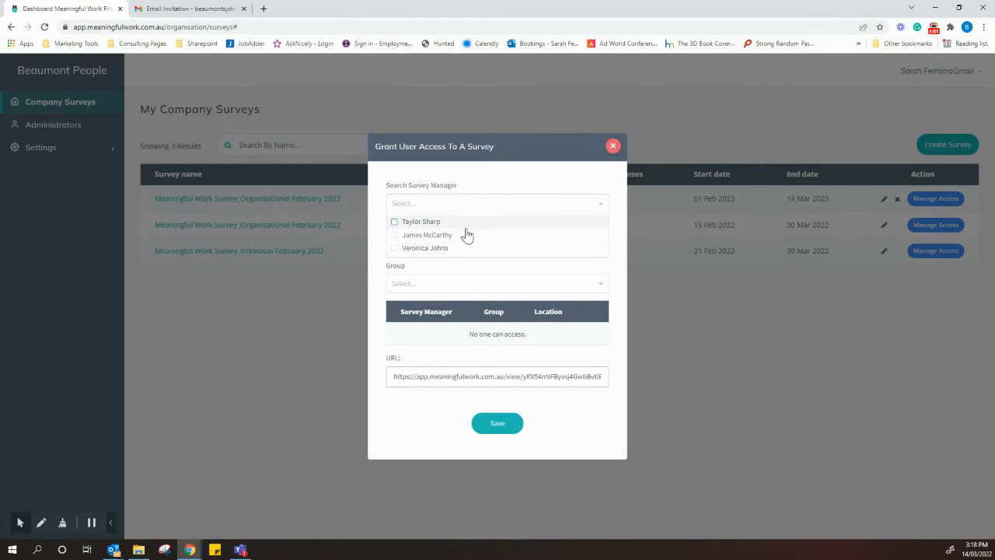
{"action": "left_click", "coordinate": [410, 248]}
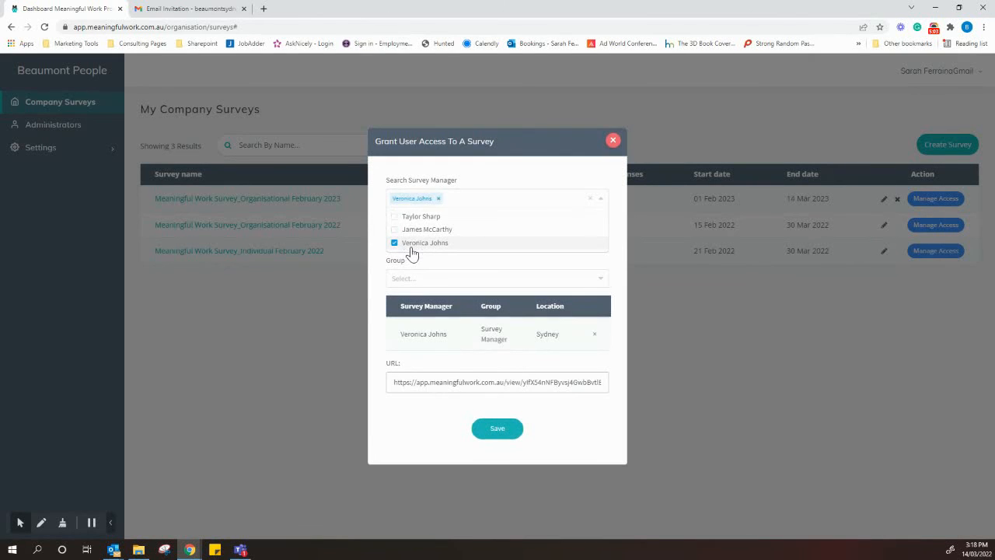
{"action": "left_click", "coordinate": [588, 188]}
- Select the same survey manager in the access location filter, under Sydney
{"action": "left_click", "coordinate": [433, 238]}
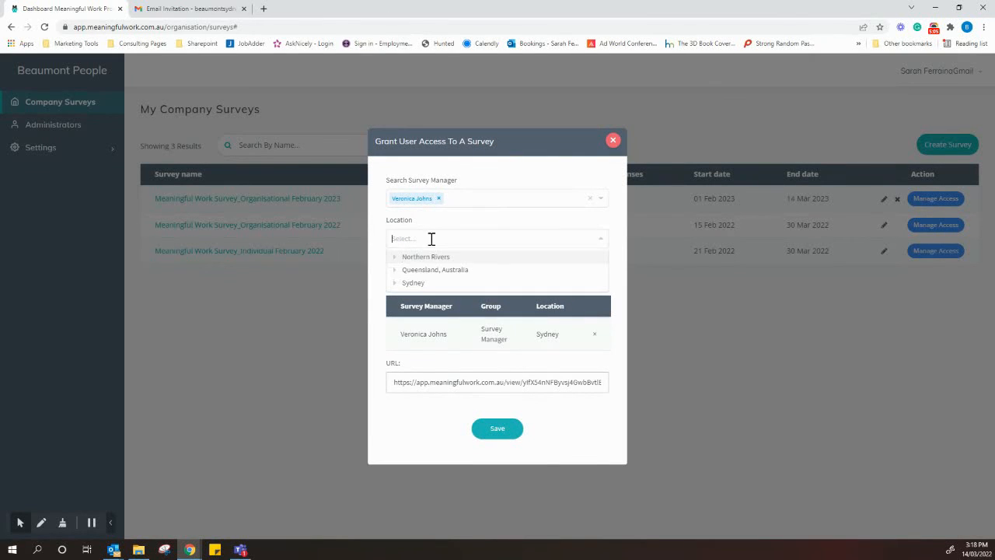
{"action": "left_click", "coordinate": [408, 283]}
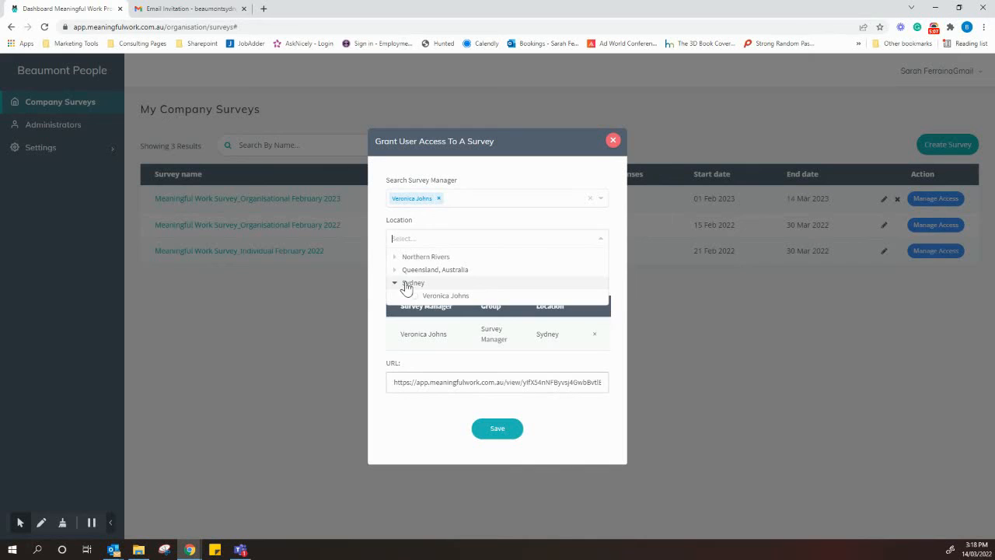
{"action": "left_click", "coordinate": [415, 294]}
{"action": "left_click", "coordinate": [550, 227]}
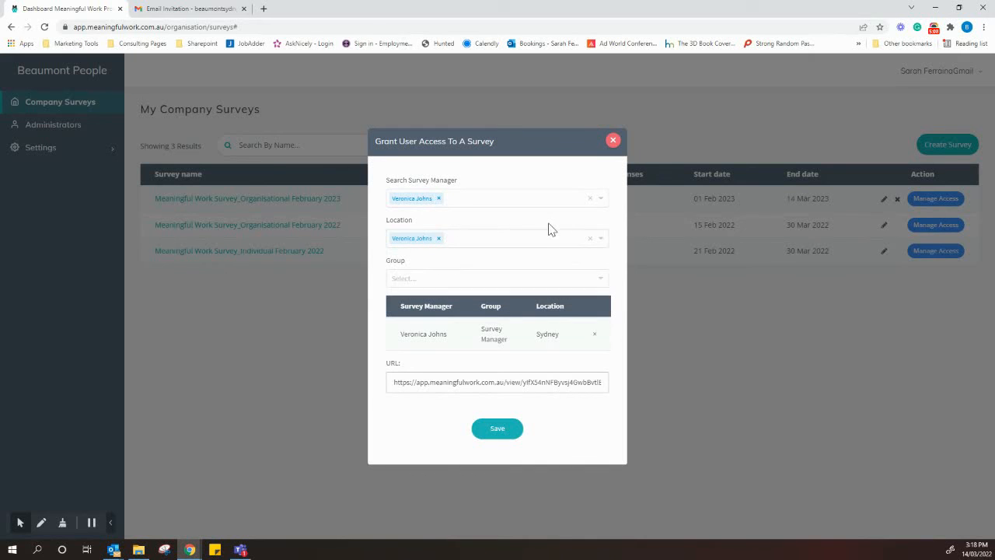
{"action": "left_click", "coordinate": [453, 279]}
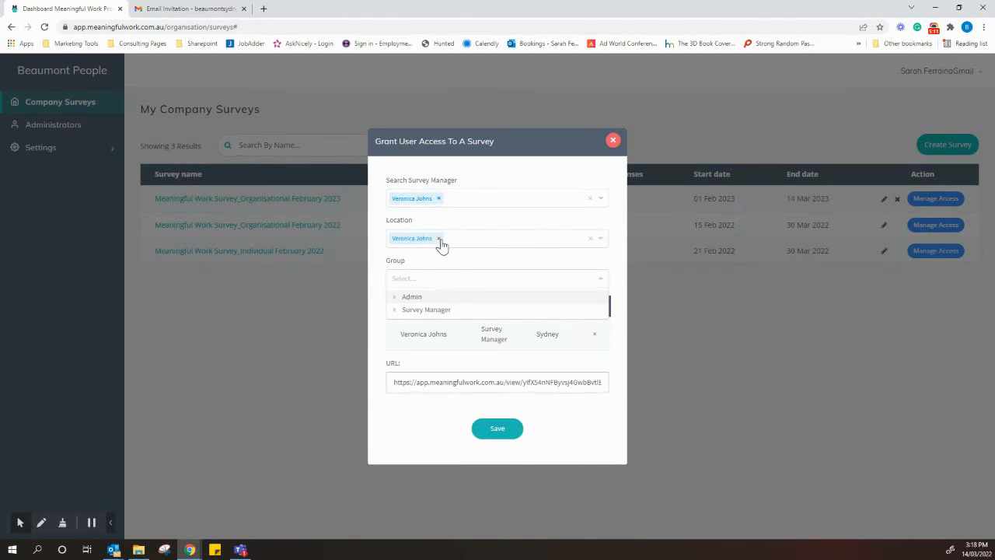
{"action": "left_click", "coordinate": [438, 238]}
{"action": "left_click", "coordinate": [432, 296]}
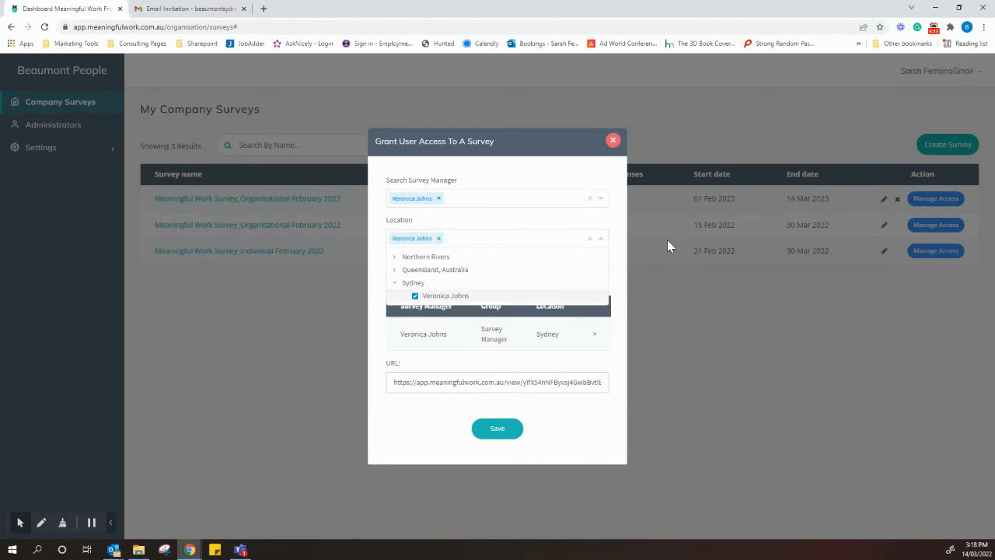
{"action": "left_click", "coordinate": [620, 239]}
- Select the same person in the Survey Manager group and save the survey access settings
{"action": "left_click", "coordinate": [481, 282]}
{"action": "left_click", "coordinate": [439, 299]}
{"action": "left_click", "coordinate": [416, 322]}
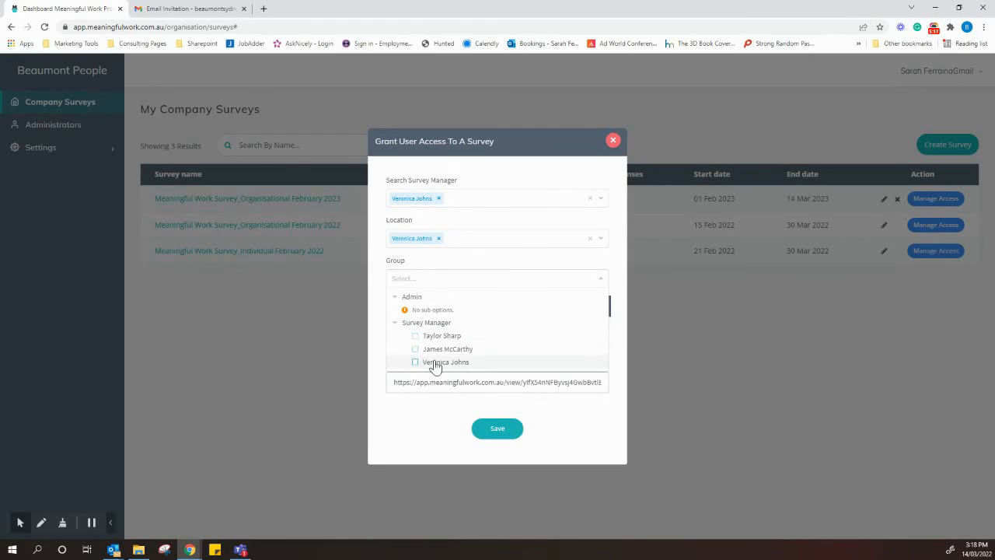
{"action": "left_click", "coordinate": [434, 362]}
{"action": "left_click", "coordinate": [620, 331]}
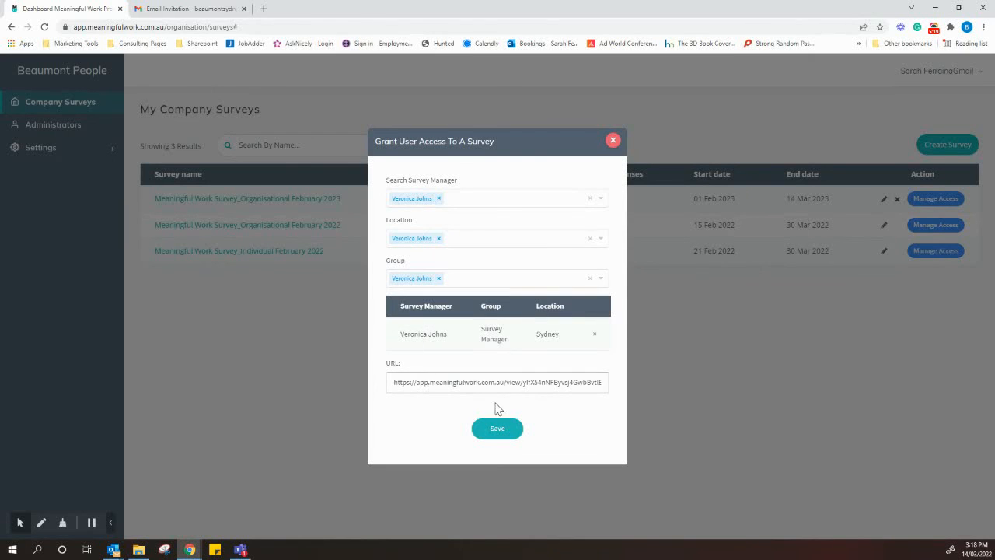
{"action": "left_click", "coordinate": [498, 429]}
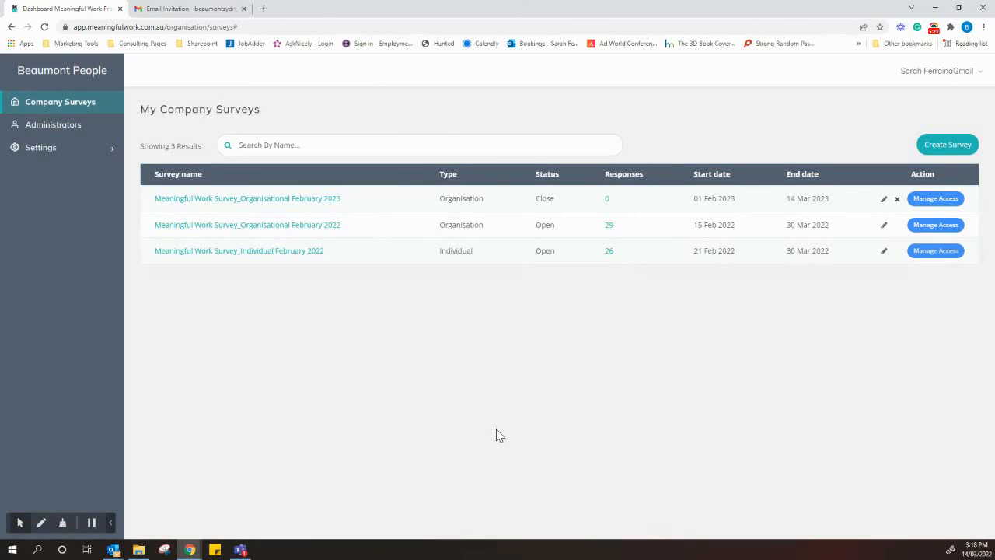